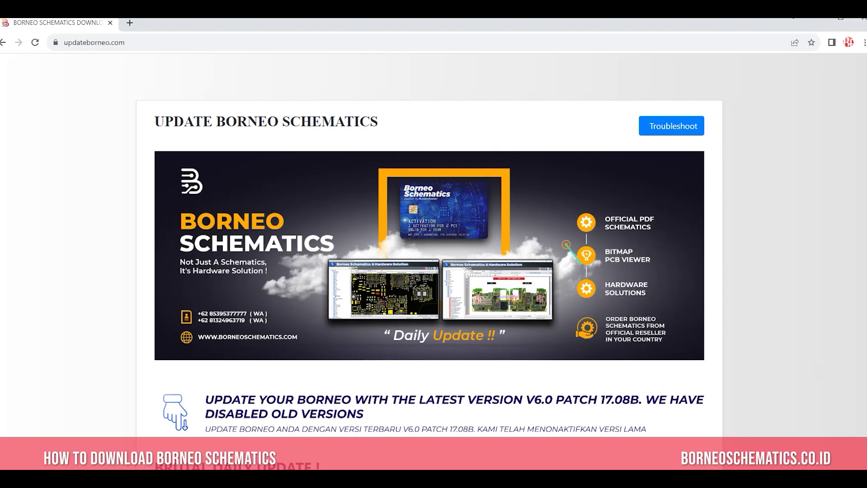
{"action": "scroll", "coordinate": [739, 159], "scroll_direction": "down", "scroll_amount": 3}
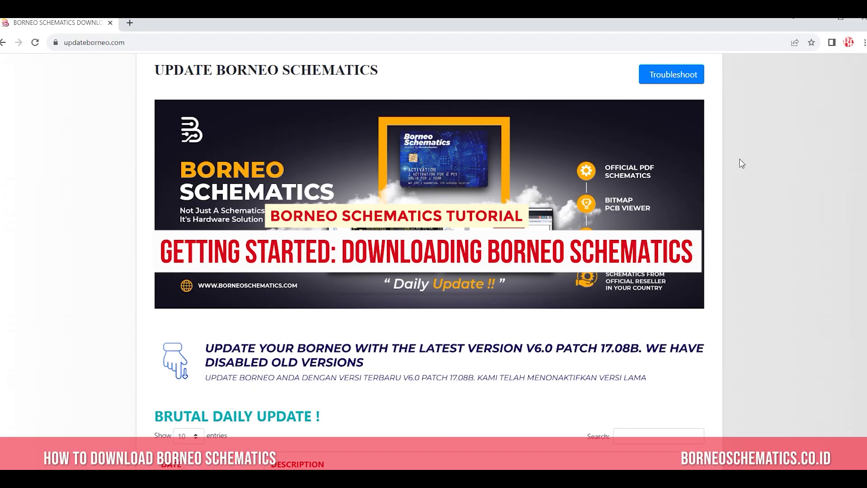
{"action": "scroll", "coordinate": [741, 165], "scroll_direction": "down", "scroll_amount": 1}
{"action": "scroll", "coordinate": [742, 166], "scroll_direction": "down", "scroll_amount": 2}
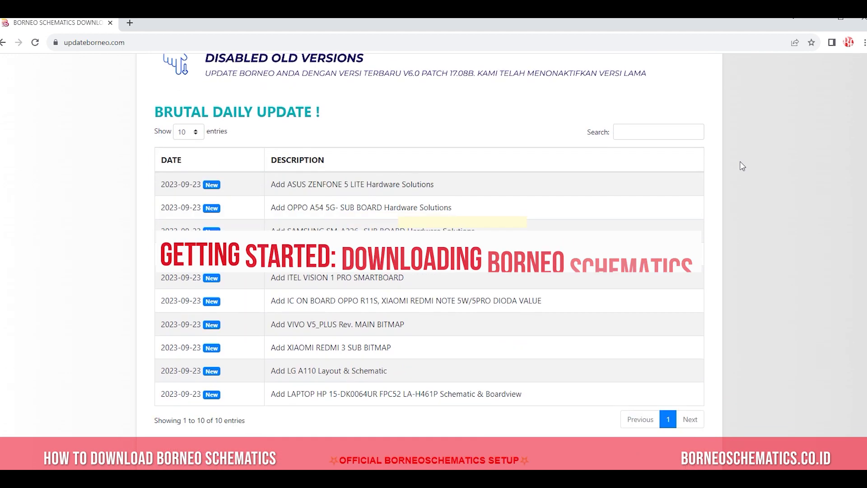
{"action": "scroll", "coordinate": [742, 165], "scroll_direction": "down", "scroll_amount": 2}
{"action": "scroll", "coordinate": [742, 165], "scroll_direction": "down", "scroll_amount": 1}
{"action": "scroll", "coordinate": [742, 165], "scroll_direction": "down", "scroll_amount": 2}
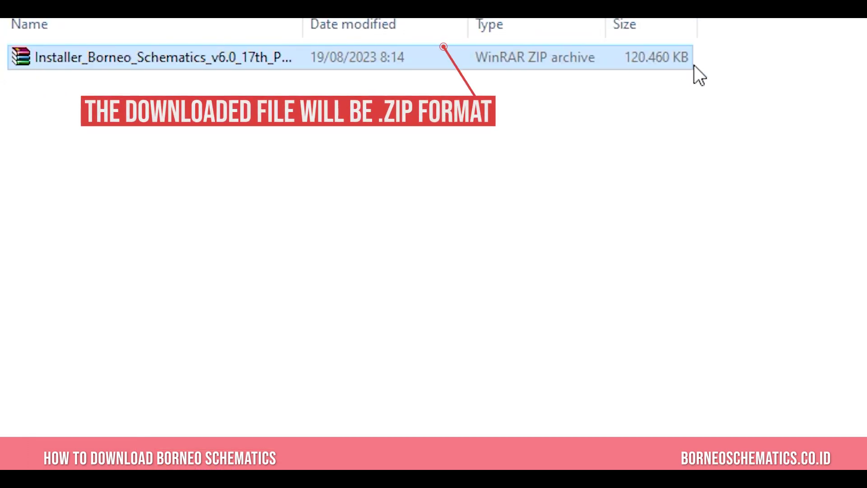
Step: Extract the Borneo Schematics ZIP here and run the extracted setup as administrator
{"action": "right_click", "coordinate": [101, 55]}
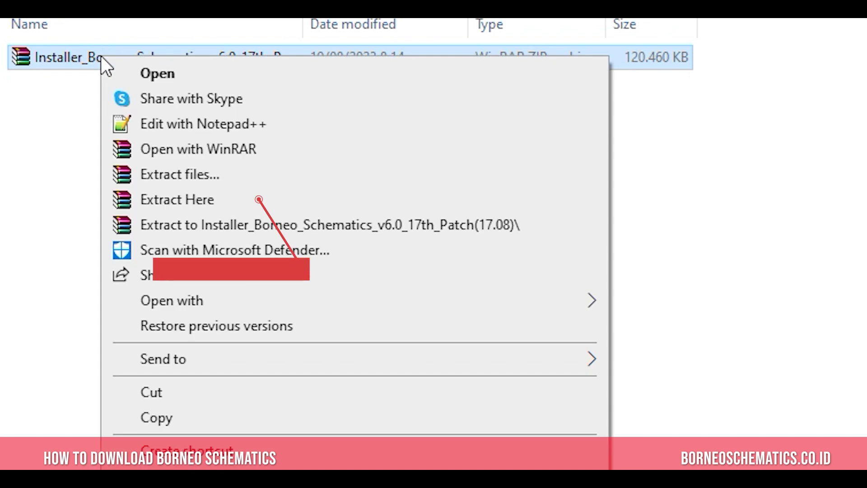
{"action": "left_click", "coordinate": [278, 207]}
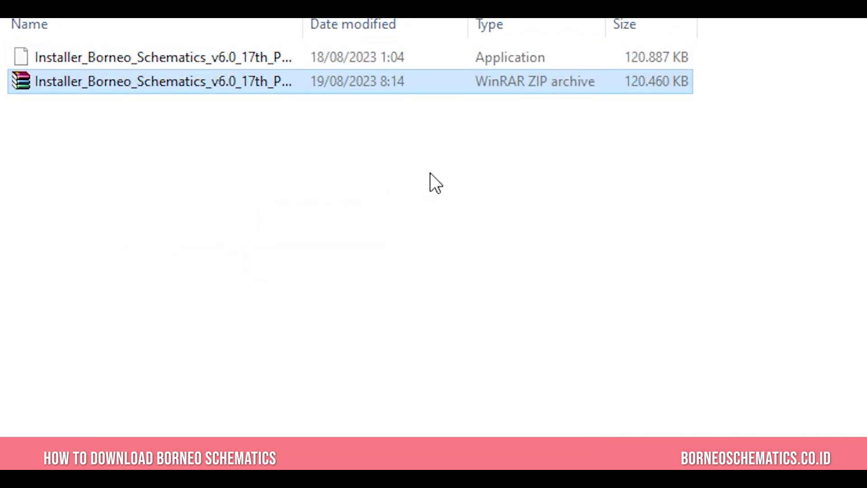
{"action": "left_click", "coordinate": [472, 203]}
{"action": "right_click", "coordinate": [58, 55]}
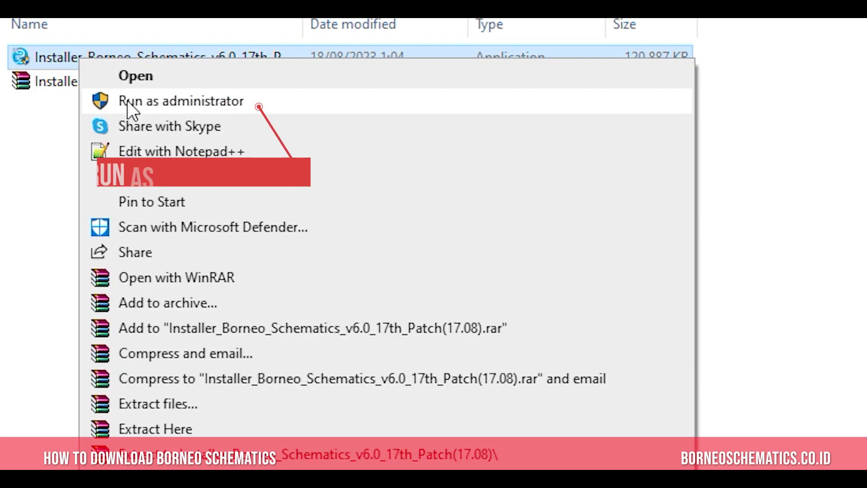
{"action": "left_click", "coordinate": [276, 104]}
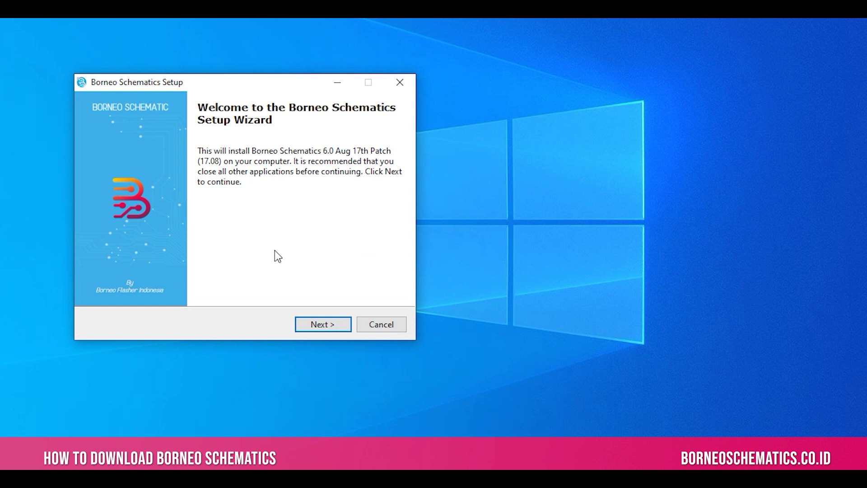
Step: Advance past the welcome page, defer the Internet Explorer 11 restart, and finish setup
{"action": "left_click", "coordinate": [315, 326]}
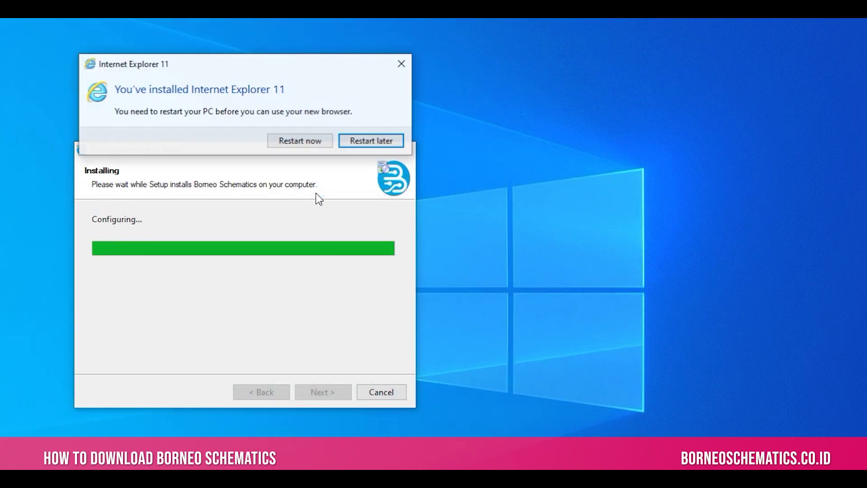
{"action": "left_click", "coordinate": [354, 140]}
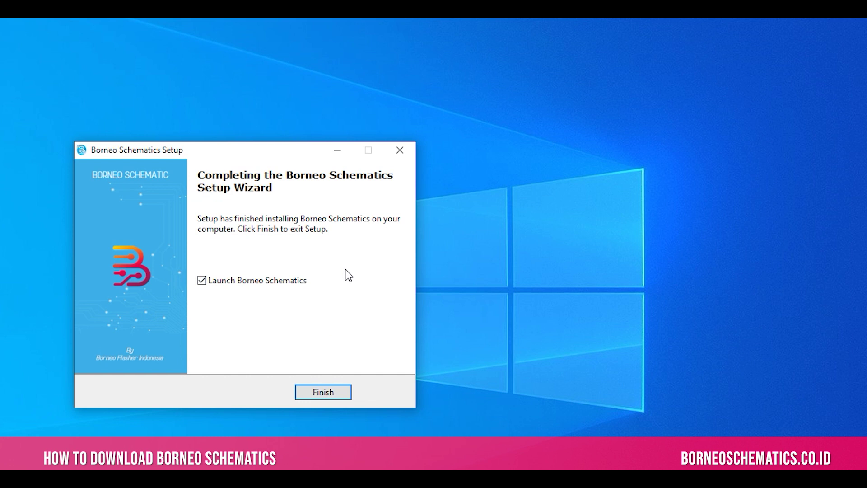
{"action": "left_click", "coordinate": [334, 393]}
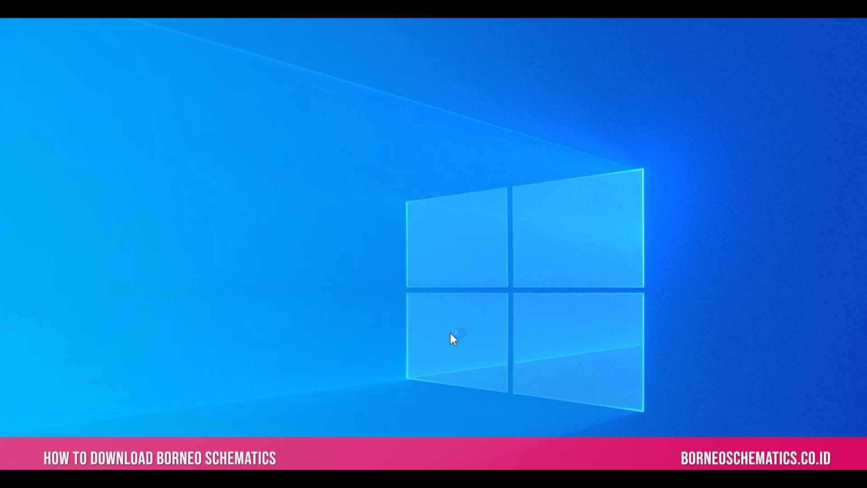